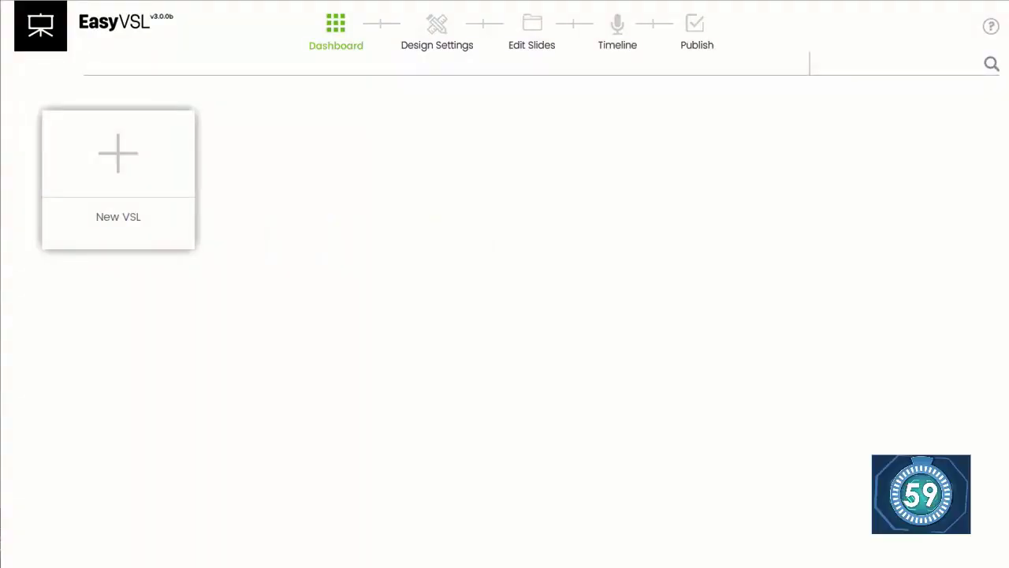
Create a new pasted-text VSL with the browser slide design and continue to the script step.
left_click(118, 178)
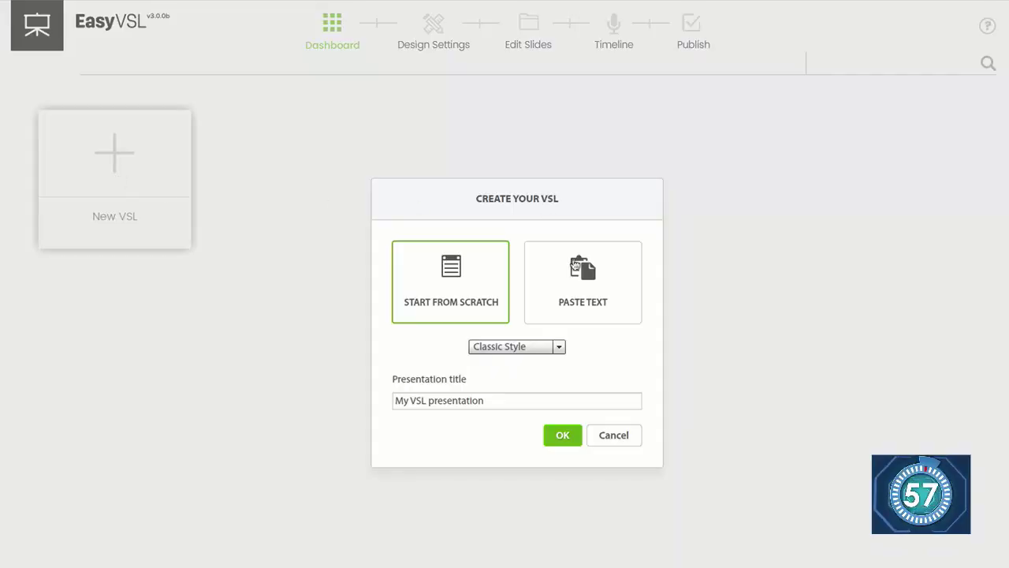
left_click(578, 315)
left_click(570, 436)
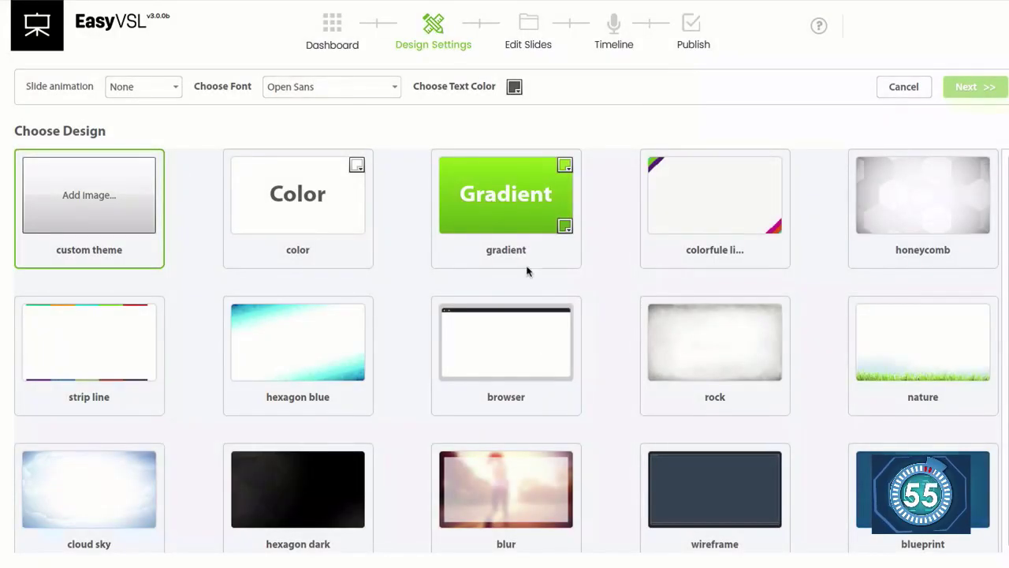
left_click(484, 334)
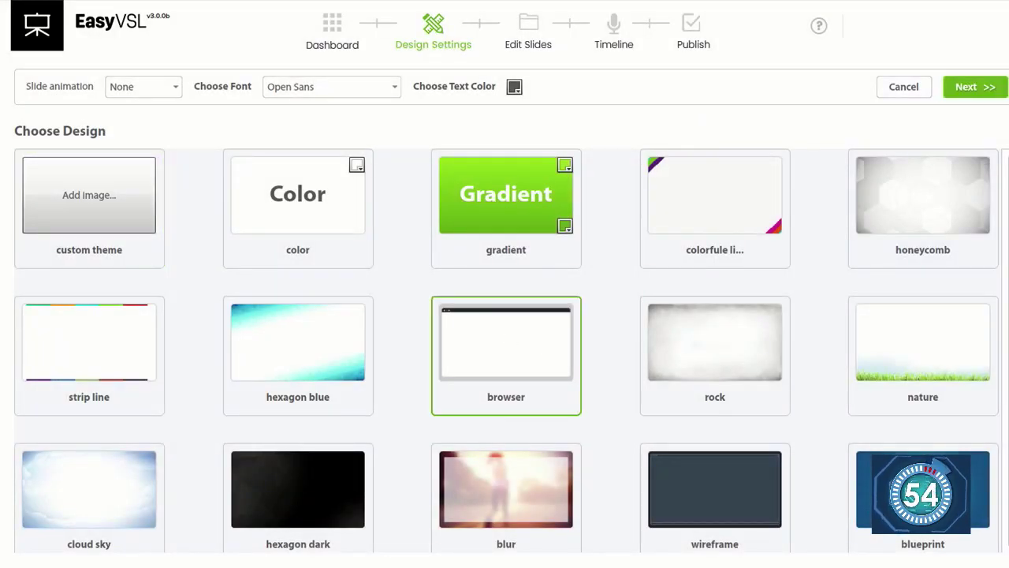
left_click(978, 94)
Paste the sales script and add slide breaks after each early line, through 'ever…'.
key("ctrl+v")
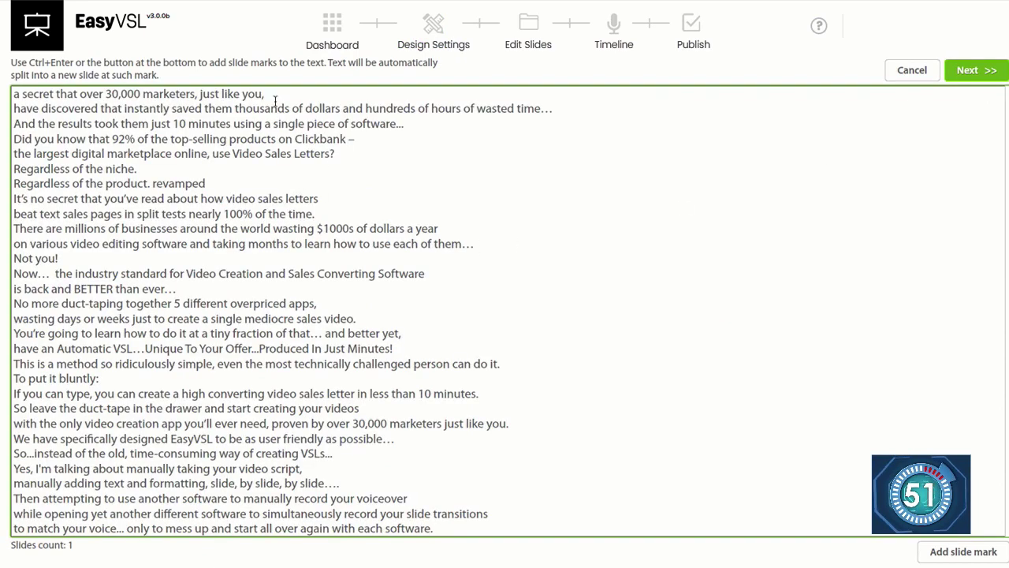
scroll(276, 101, "up", 1)
left_click(237, 95)
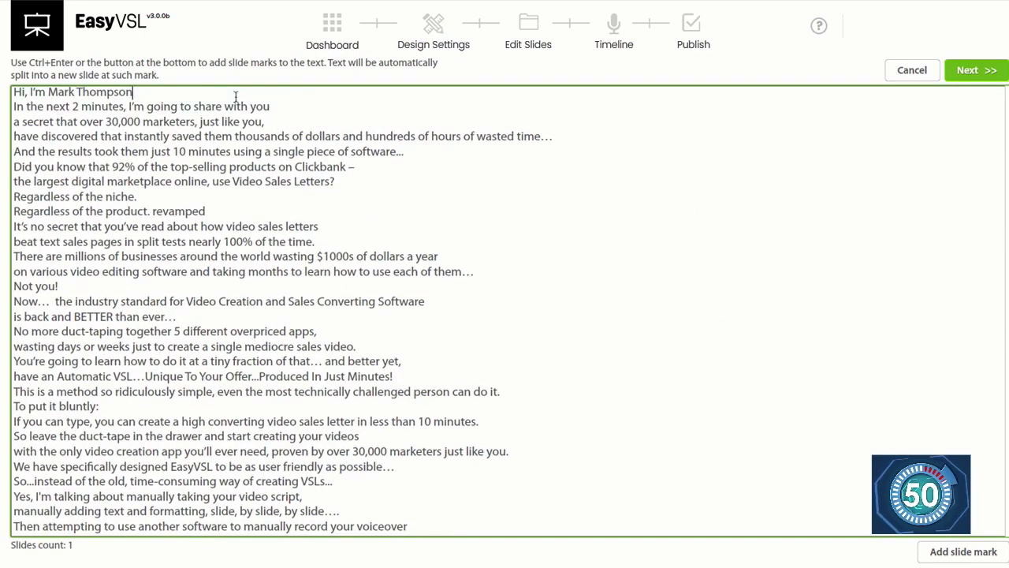
left_click(950, 548)
left_click(272, 119)
key("ctrl+Return")
left_click(287, 108)
key("ctrl+Return")
left_click(569, 135)
key("ctrl+Return")
left_click(462, 150)
key("ctrl+Return")
left_click(406, 167)
key("ctrl+Return")
left_click(385, 177)
key("ctrl+Return")
left_click(161, 202)
key("ctrl+Return")
left_click(217, 208)
key("ctrl+Return")
left_click(342, 227)
key("ctrl+Return")
left_click(420, 244)
key("ctrl+Return")
left_click(470, 254)
key("ctrl+Return")
left_click(484, 271)
key("ctrl+Return")
left_click(253, 288)
key("ctrl+Return")
left_click(440, 303)
Add slide breaks at the remaining line ends, down to 'voiceover' and 'transitions'.
key("ctrl+Return")
left_click(311, 315)
key("ctrl+Return")
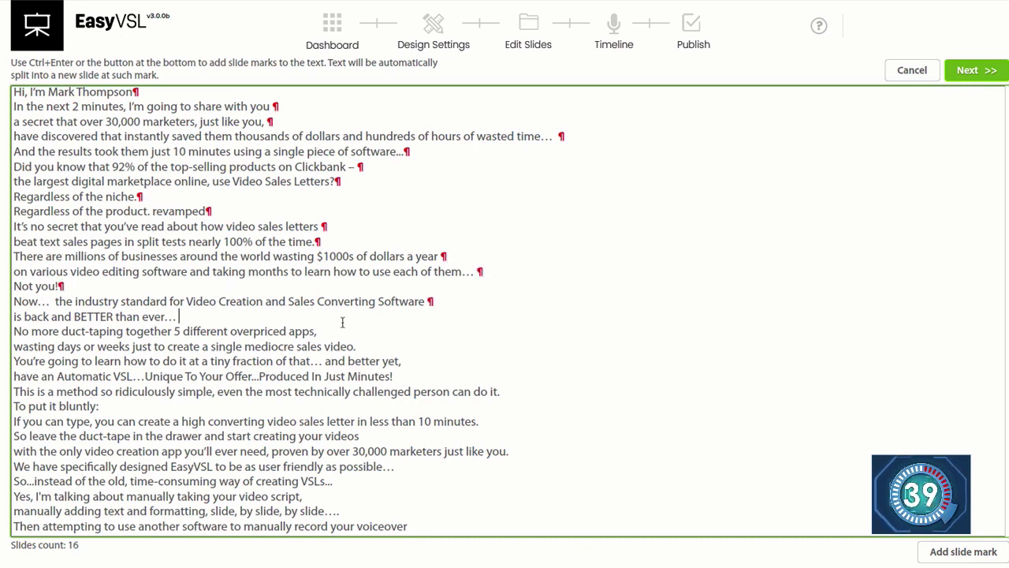
left_click(344, 332)
key("ctrl+Return")
left_click(385, 348)
key("ctrl+Return")
left_click(417, 360)
key("ctrl+Return")
left_click(426, 376)
key("ctrl+Return")
left_click(522, 391)
key("ctrl+Return")
left_click(213, 405)
key("ctrl+Return")
left_click(472, 436)
key("ctrl+Return")
left_click(489, 422)
key("ctrl+Return")
left_click(513, 451)
key("ctrl+Return")
left_click(396, 466)
key("ctrl+Return")
left_click(333, 481)
key("ctrl+Return")
left_click(304, 495)
key("ctrl+Return")
left_click(448, 527)
key("ctrl+Return")
scroll(426, 485, "down", 1)
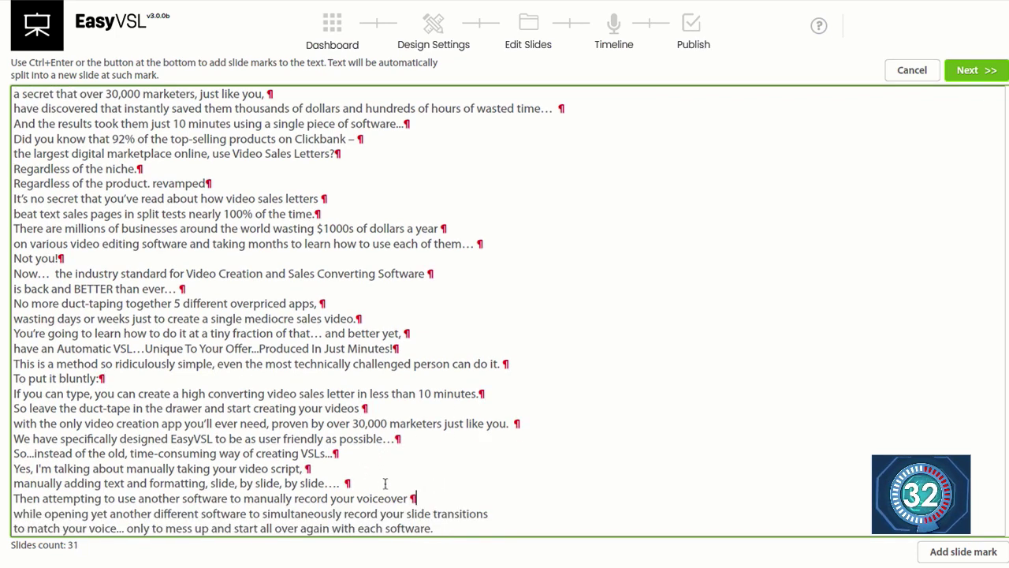
left_click(496, 513)
key("ctrl+Return")
left_click(489, 526)
key("ctrl+Return")
Accept the generated slide list and advance past slide editing to the timeline.
left_click(965, 75)
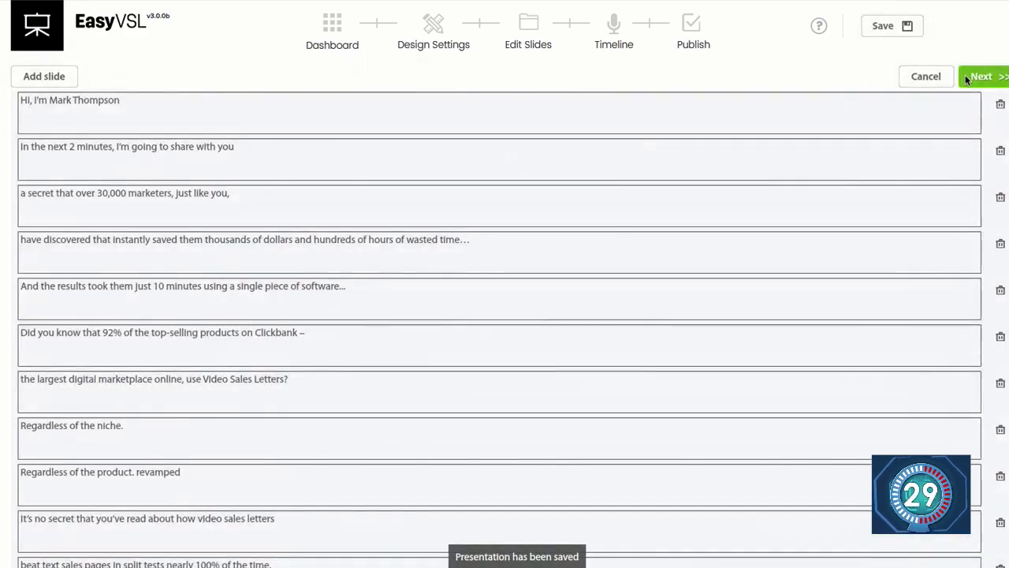
left_click(966, 79)
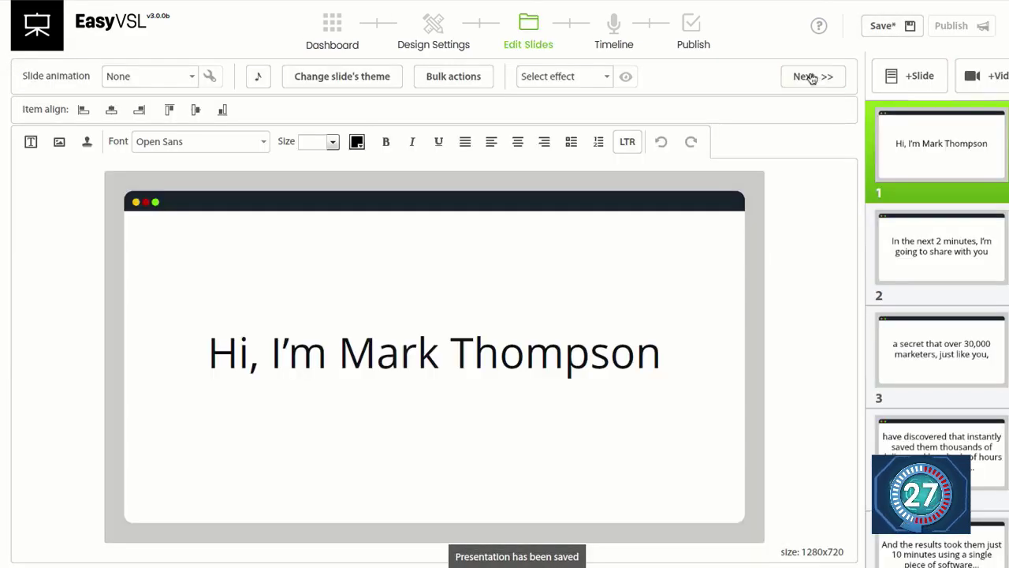
left_click(836, 74)
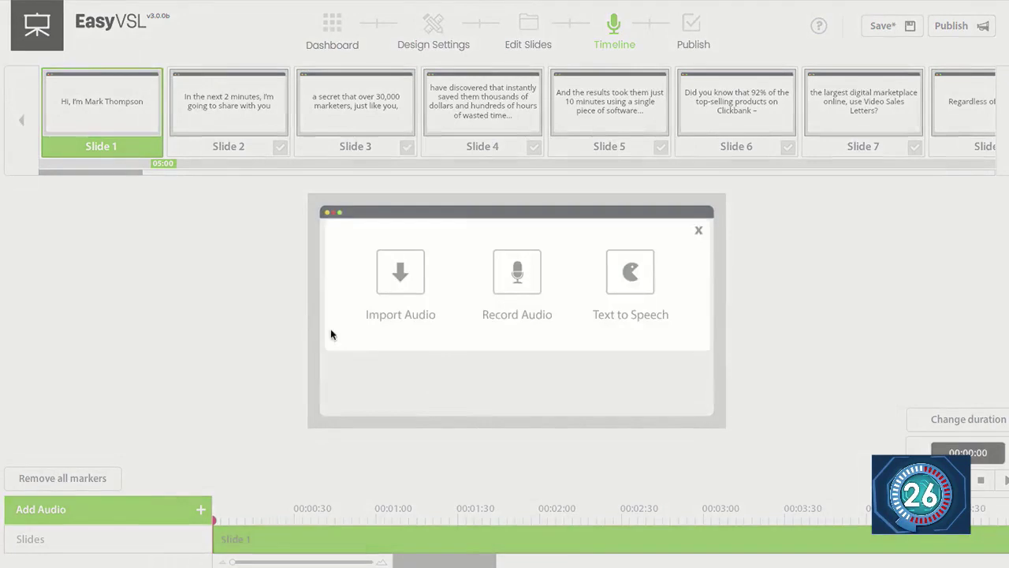
Import VO.wav as the voiceover audio track on the timeline.
left_click(389, 290)
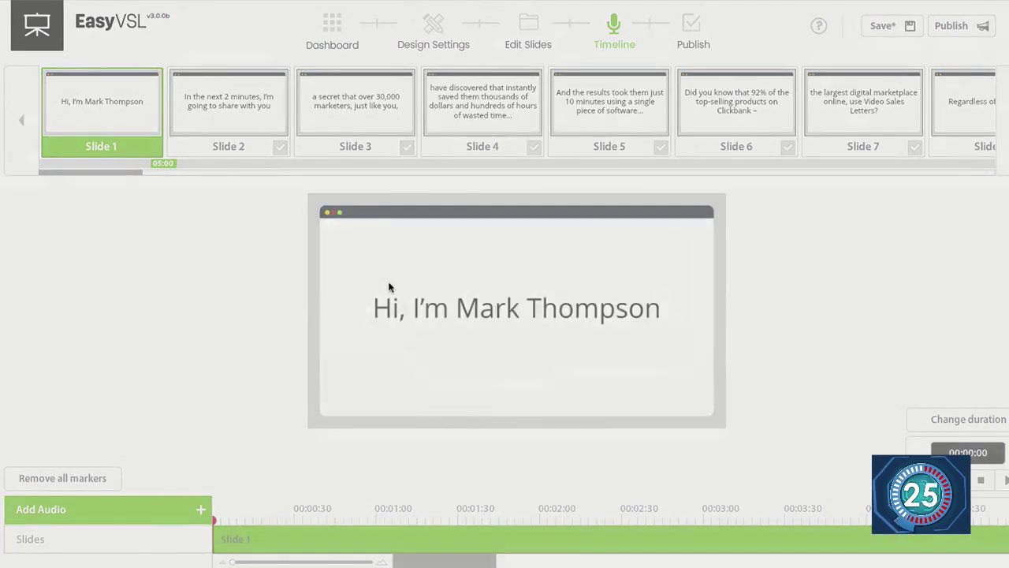
left_click(516, 277)
double_click(360, 168)
left_click(486, 335)
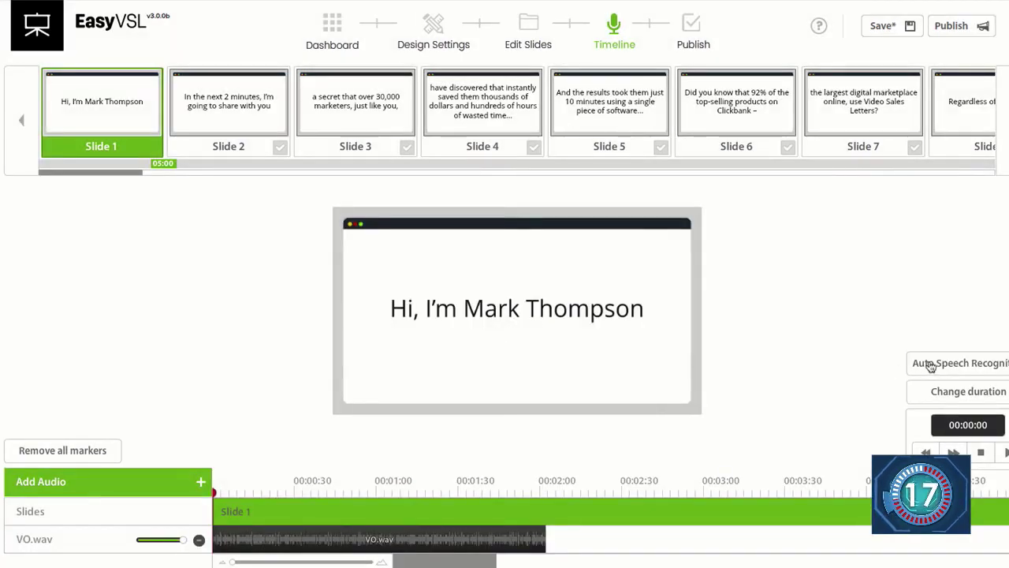
Run Auto Speech Recognition to time each slide to the VO.wav voiceover.
left_click(930, 365)
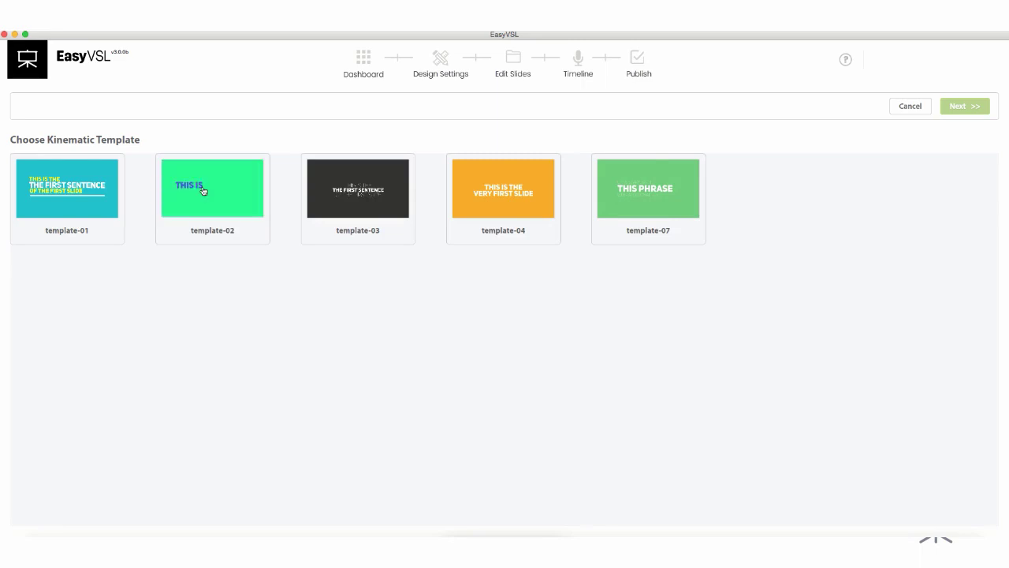
Choose template-02, paste the script into the text box and add a slide break.
left_click(203, 190)
right_click(296, 197)
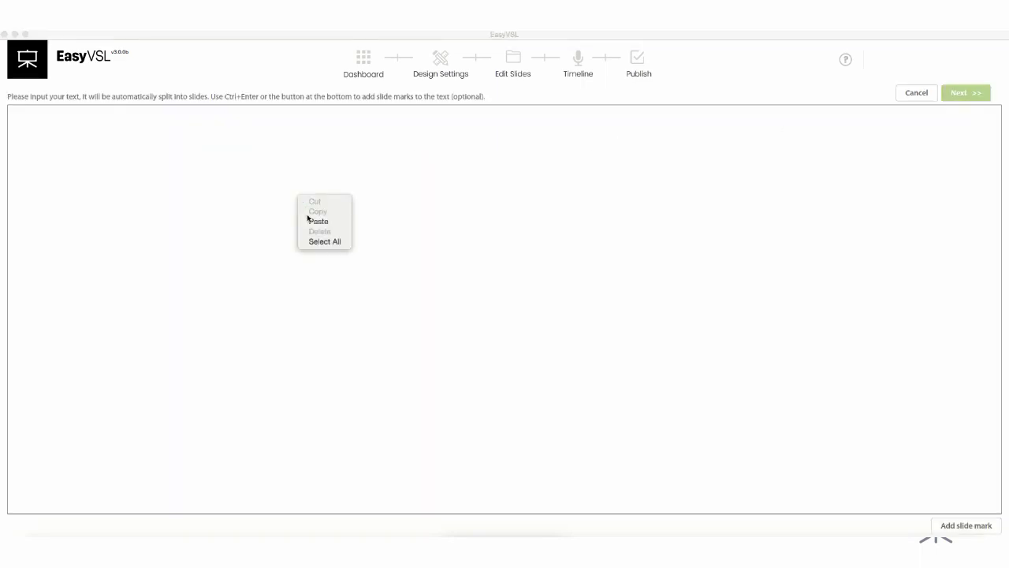
left_click(310, 219)
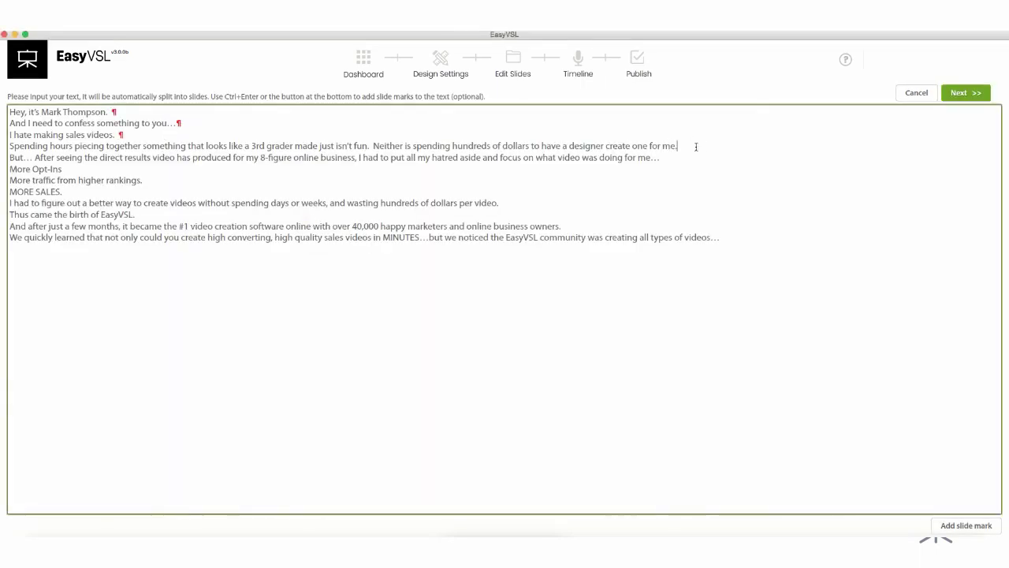
key("ctrl+Return")
key("ctrl+Return")
key("ctrl+Return")
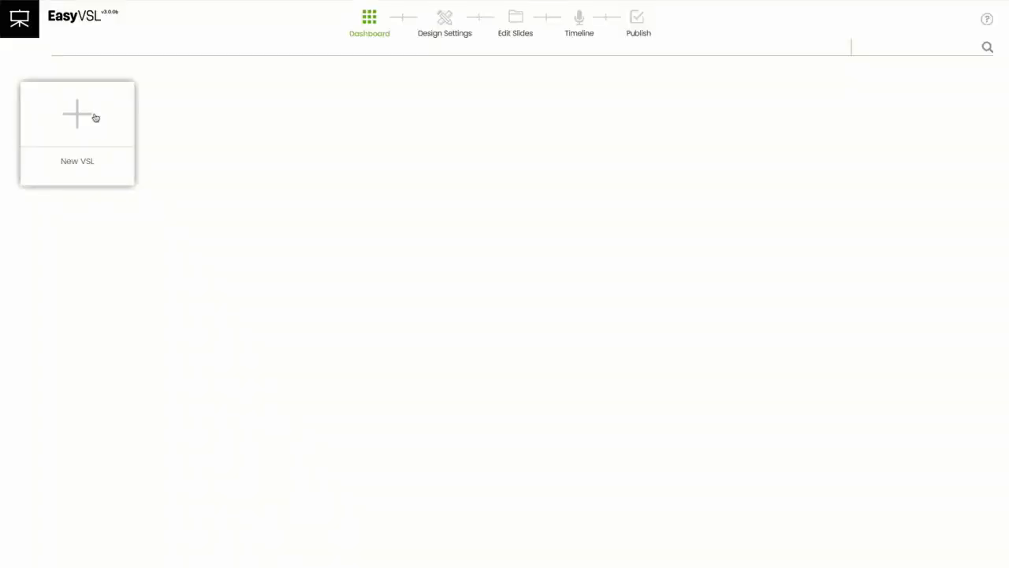
Create a Classic Style pasted-text VSL and scroll through the slide backgrounds.
left_click(94, 118)
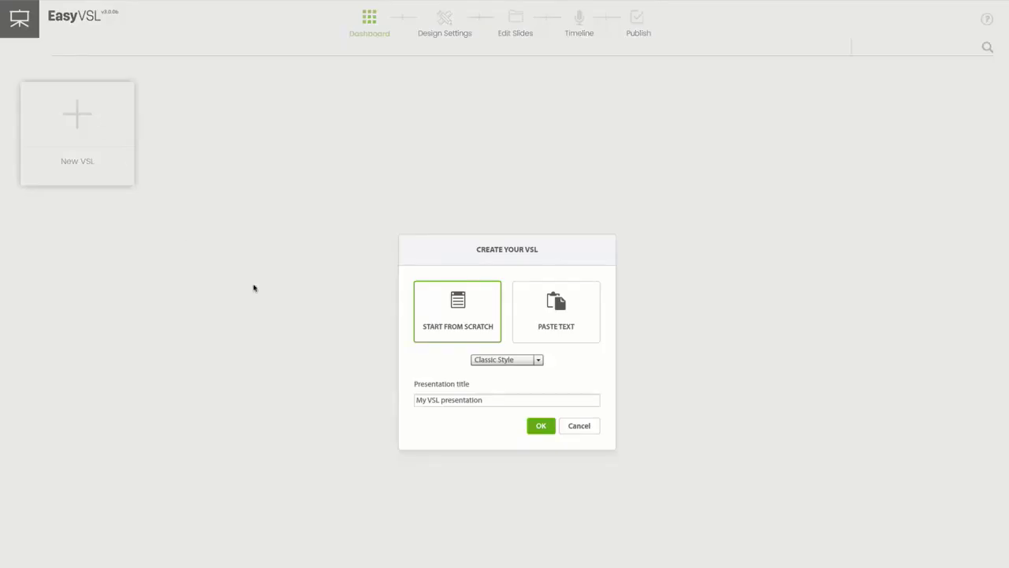
left_click(536, 360)
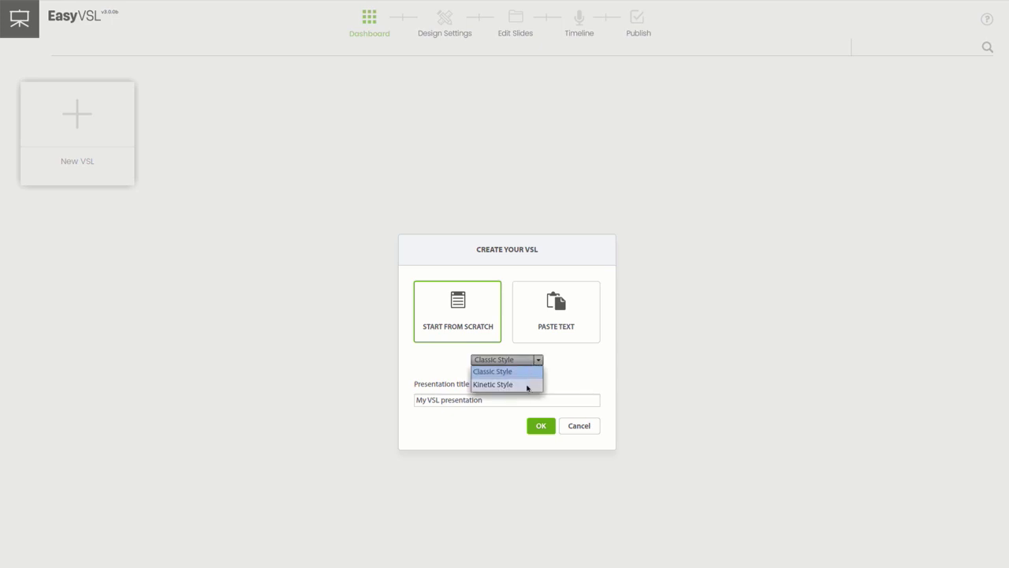
left_click(516, 374)
left_click(542, 340)
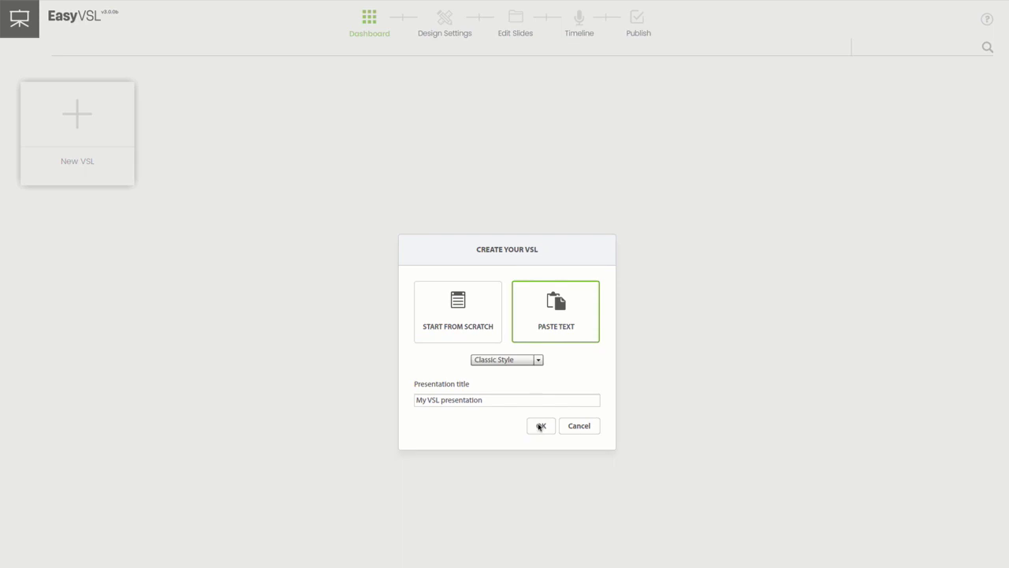
left_click(539, 426)
scroll(678, 289, "down", 5)
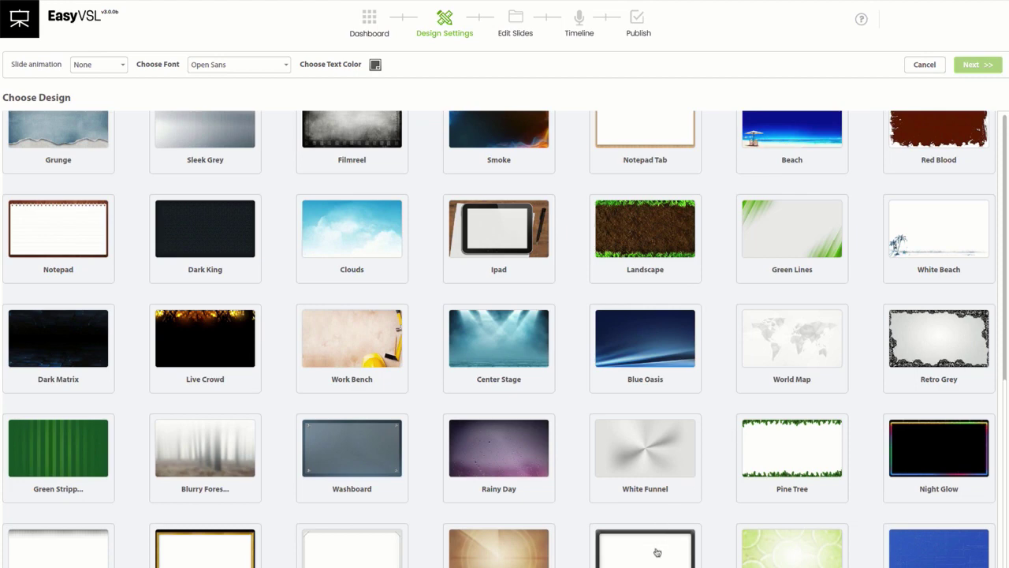
Pick the dark-framed design, paste the script, and break after the first two lines.
left_click(657, 552)
left_click(979, 66)
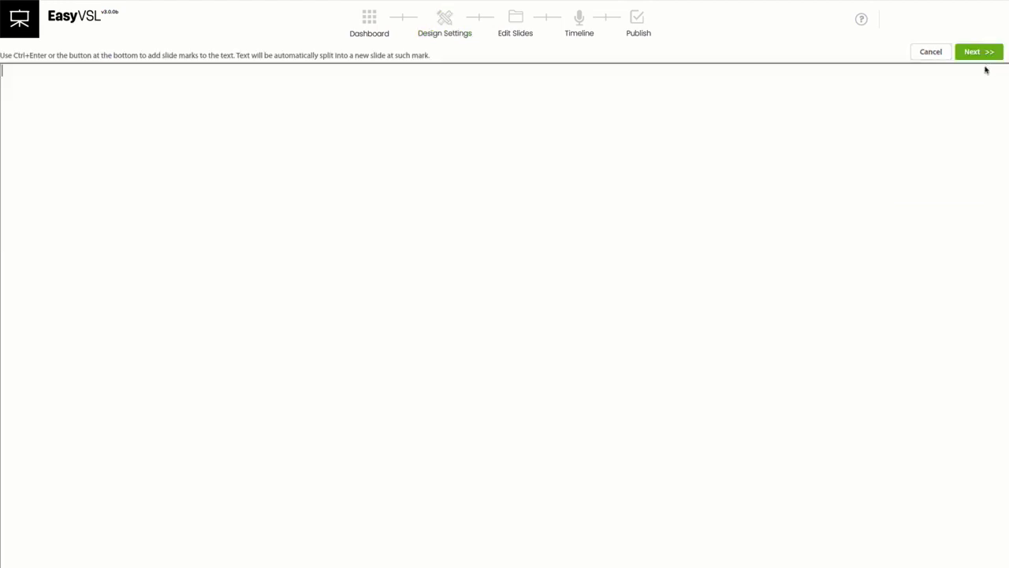
key("ctrl+v")
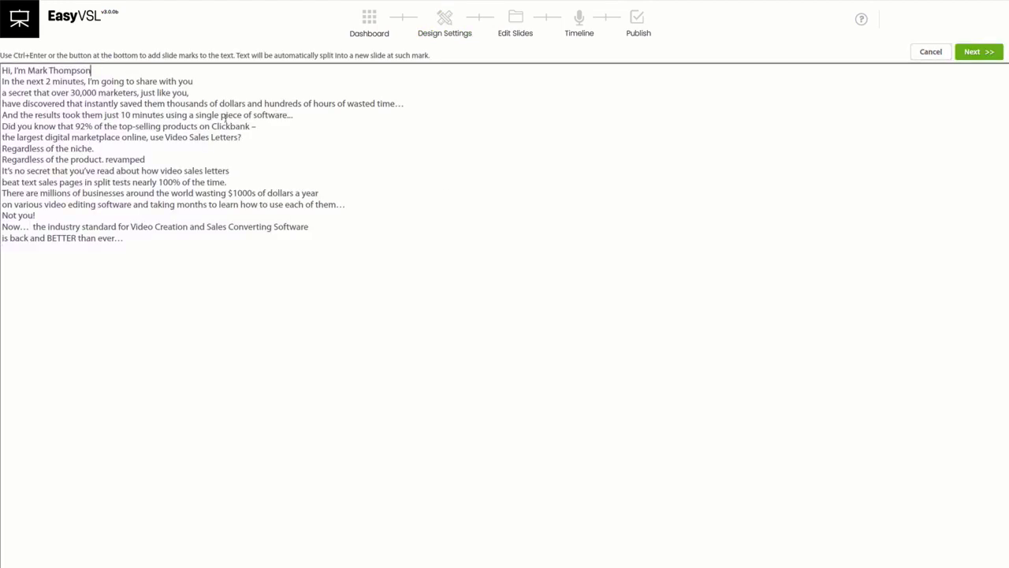
key("ctrl+Return")
left_click(196, 82)
key("ctrl+Return")
Add slide breaks at each remaining line end of the script.
left_click(194, 92)
key("ctrl+Return")
left_click(428, 103)
key("ctrl+Return")
left_click(293, 115)
key("ctrl+Return")
left_click(257, 126)
key("ctrl+Return")
left_click(242, 138)
key("ctrl+Return")
left_click(94, 148)
key("ctrl+Return")
key("ctrl+Return")
left_click(227, 182)
key("ctrl+Return")
left_click(320, 194)
key("ctrl+Return")
Split the marked script into slides and continue to Edit Slides.
left_click(347, 204)
key("ctrl+Return")
left_click(986, 52)
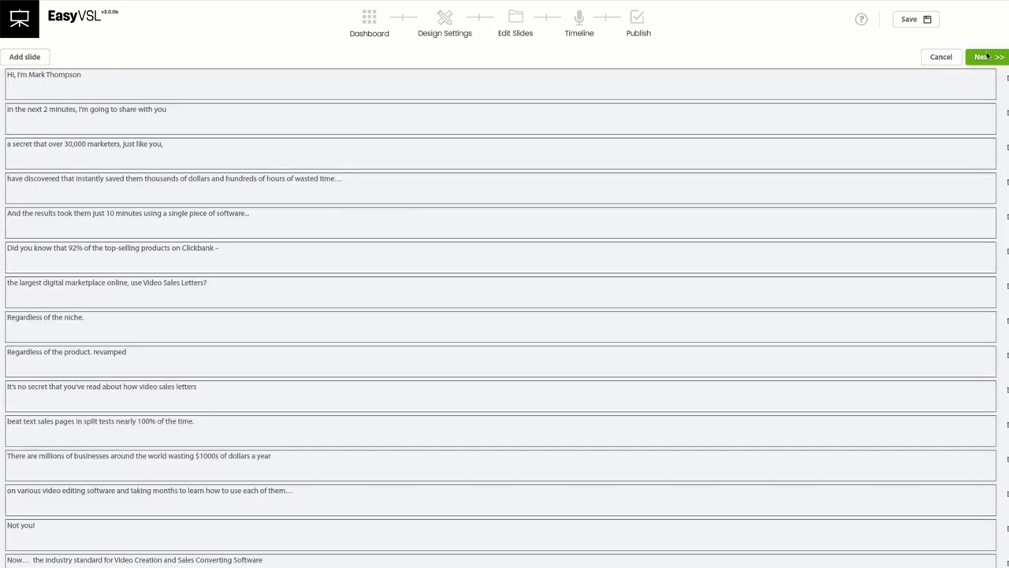
left_click(986, 55)
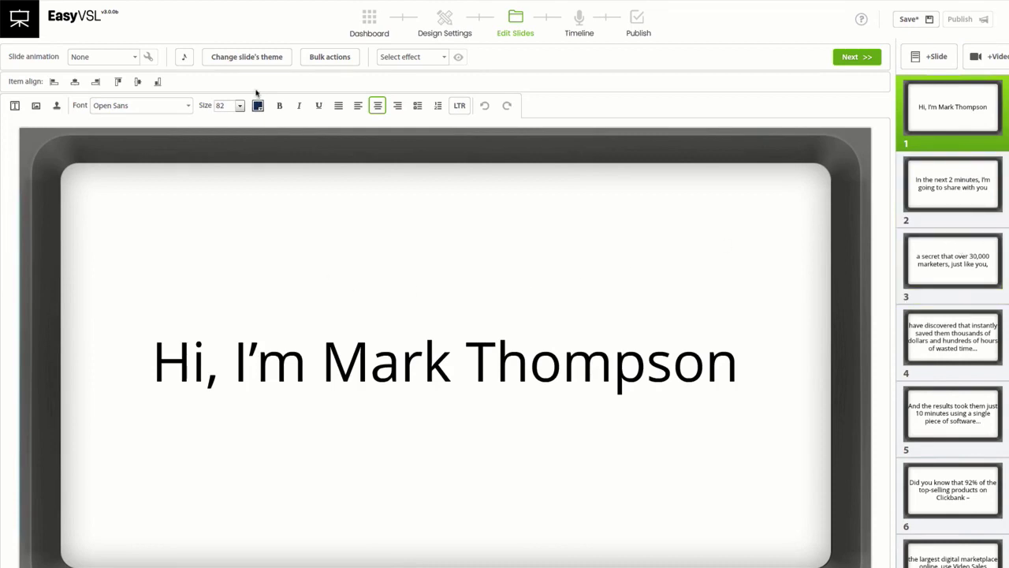
left_click(141, 110)
left_click(138, 109)
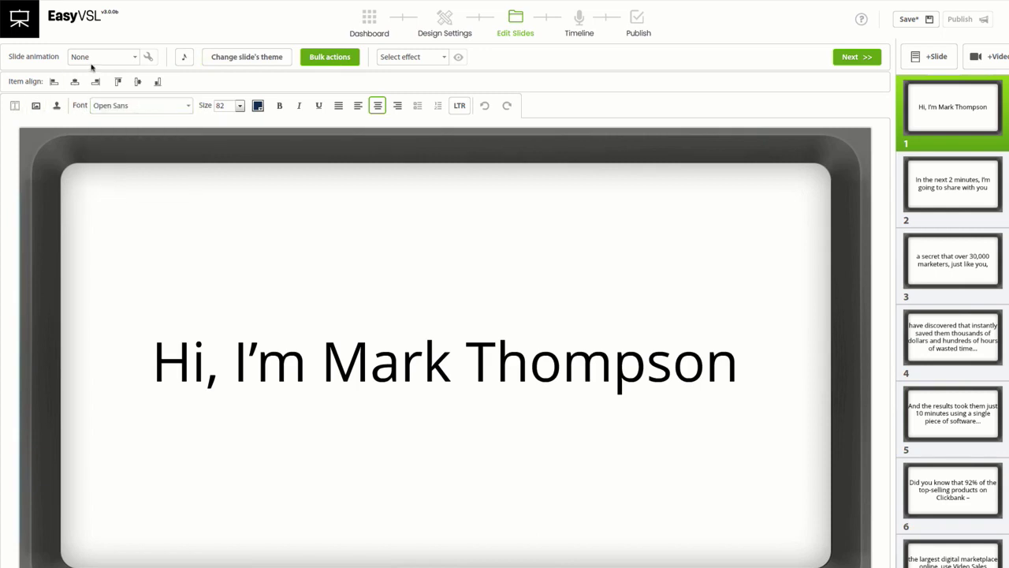
left_click(35, 105)
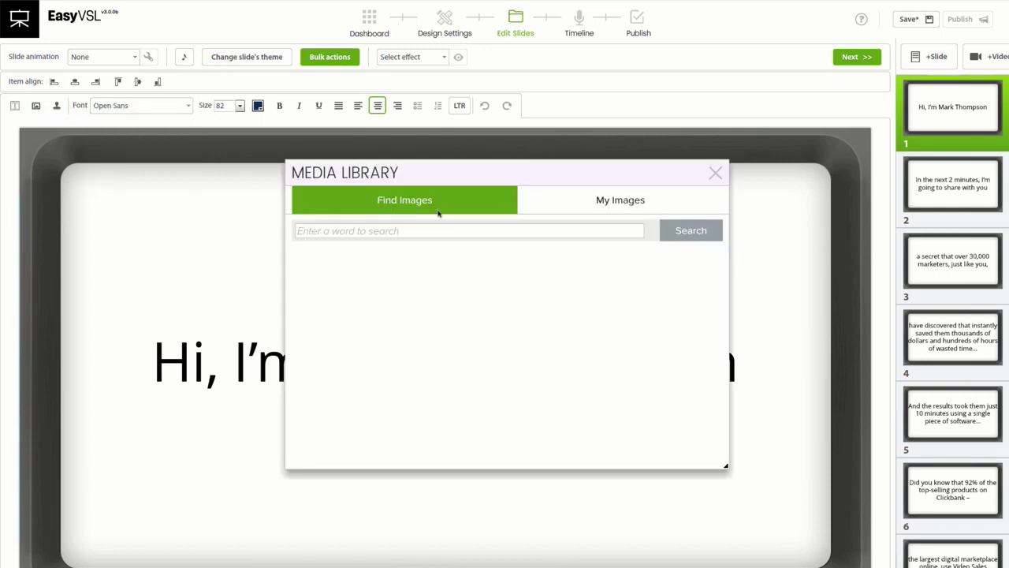
left_click(520, 230)
type("house")
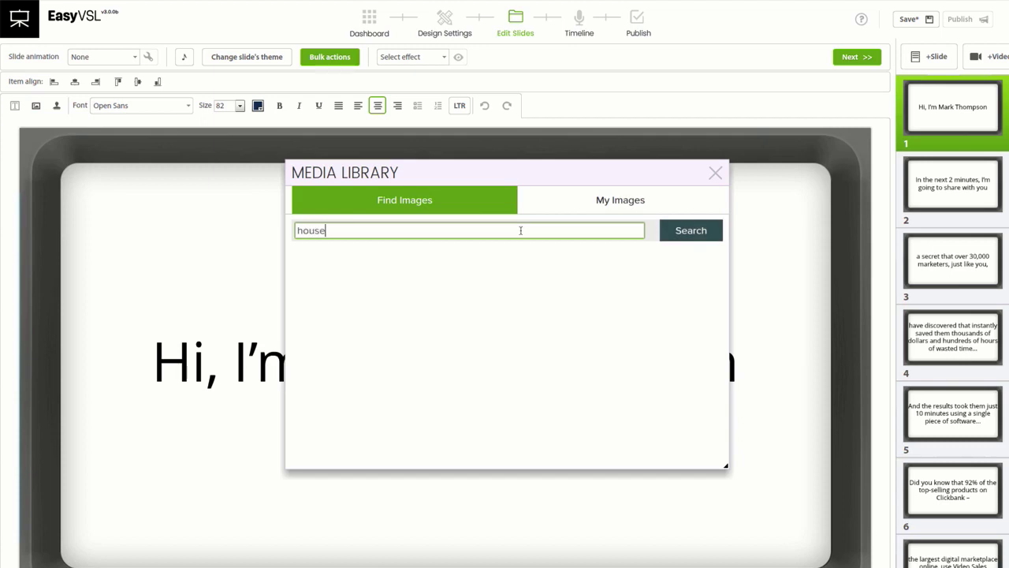
left_click(689, 231)
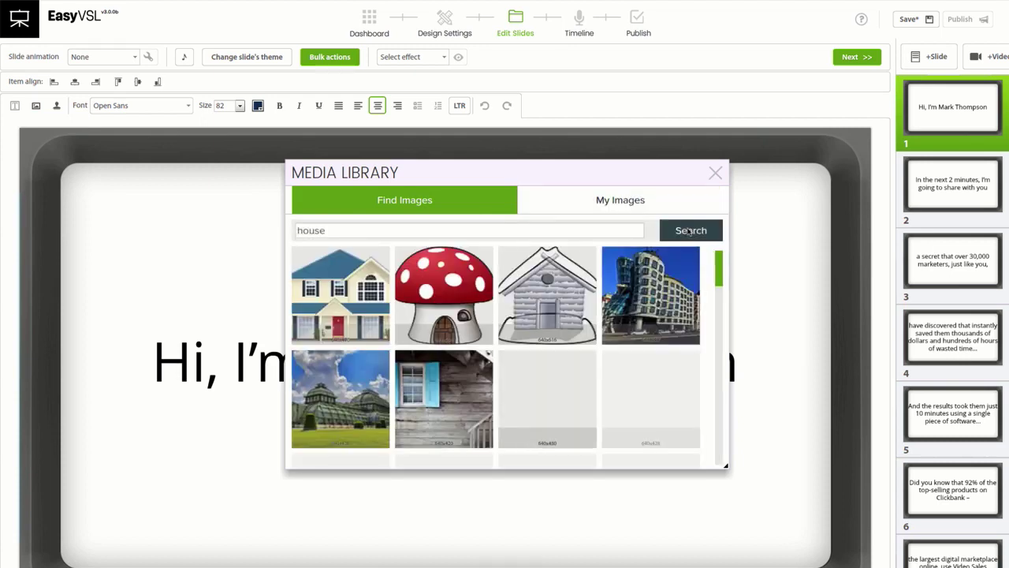
left_click(715, 174)
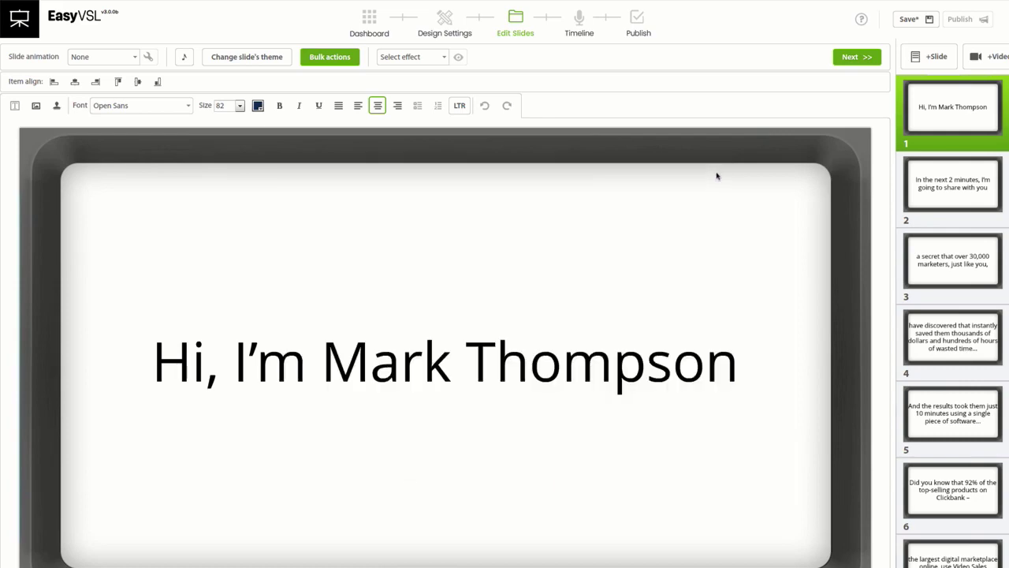
On the timeline, import VO.wav as audio and run Auto Speech Recognition.
left_click(844, 62)
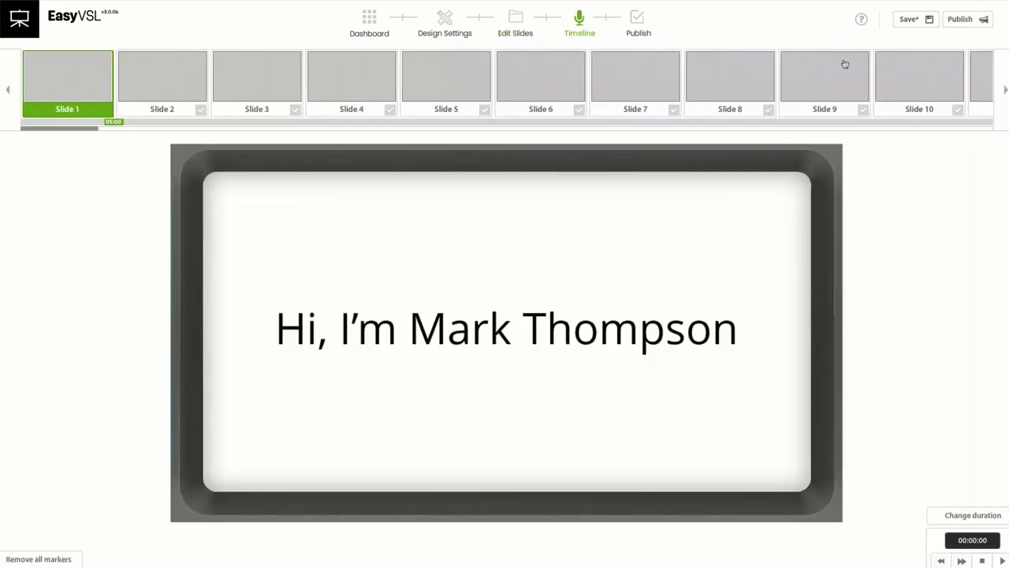
left_click(110, 533)
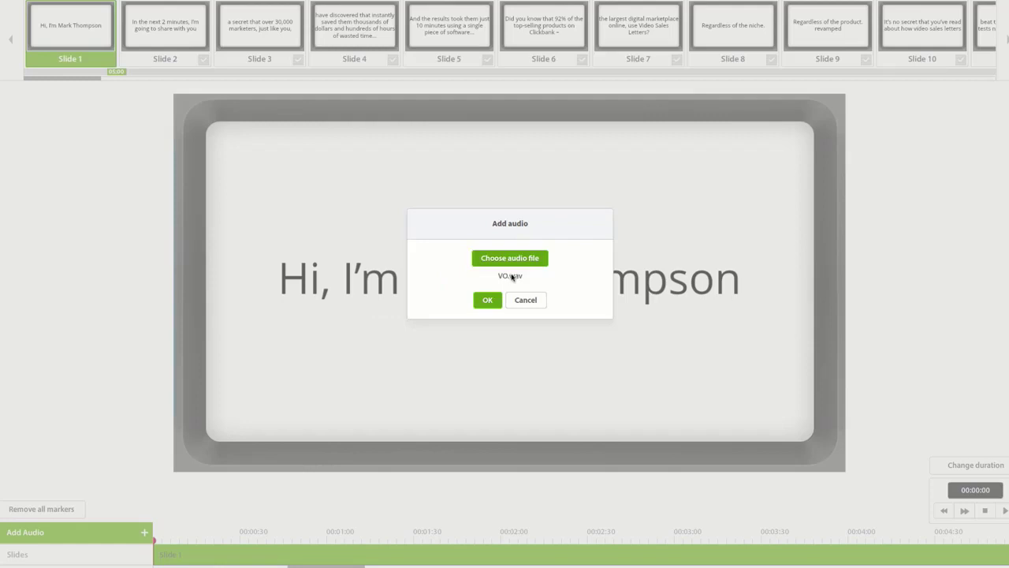
left_click(487, 298)
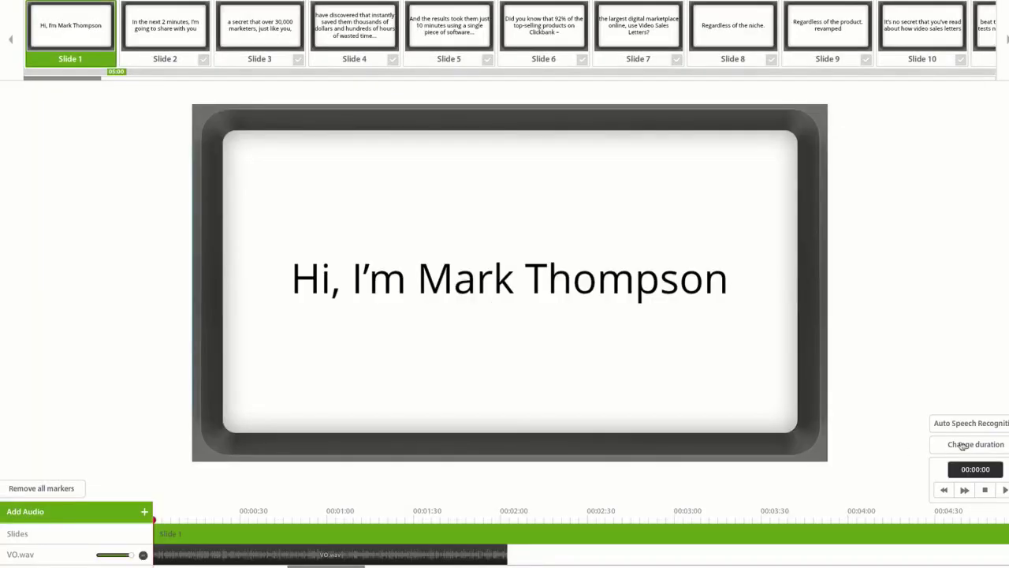
left_click(963, 424)
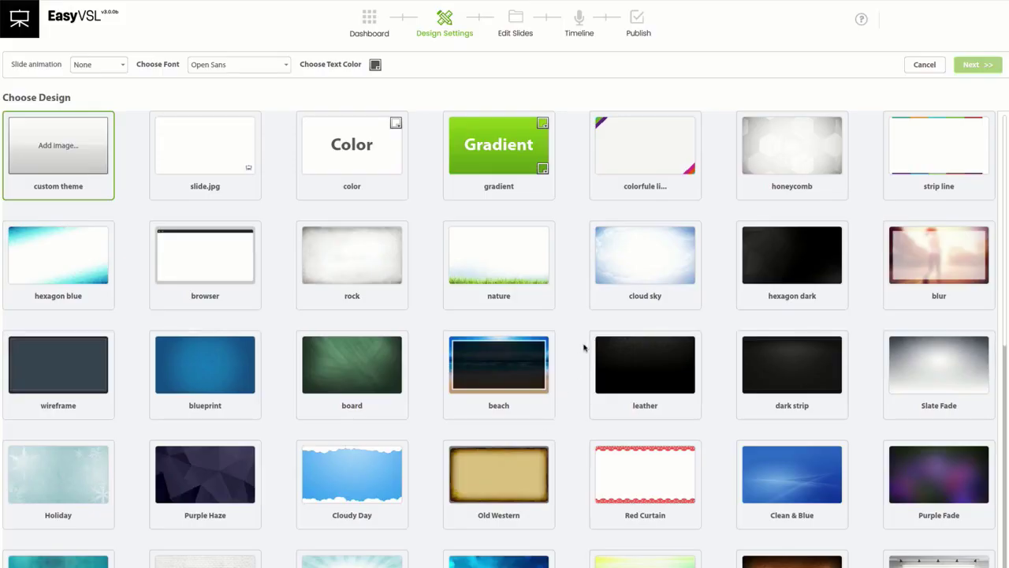
Scroll the design grid and pick a white theme for the slides.
scroll(678, 288, "down", 7)
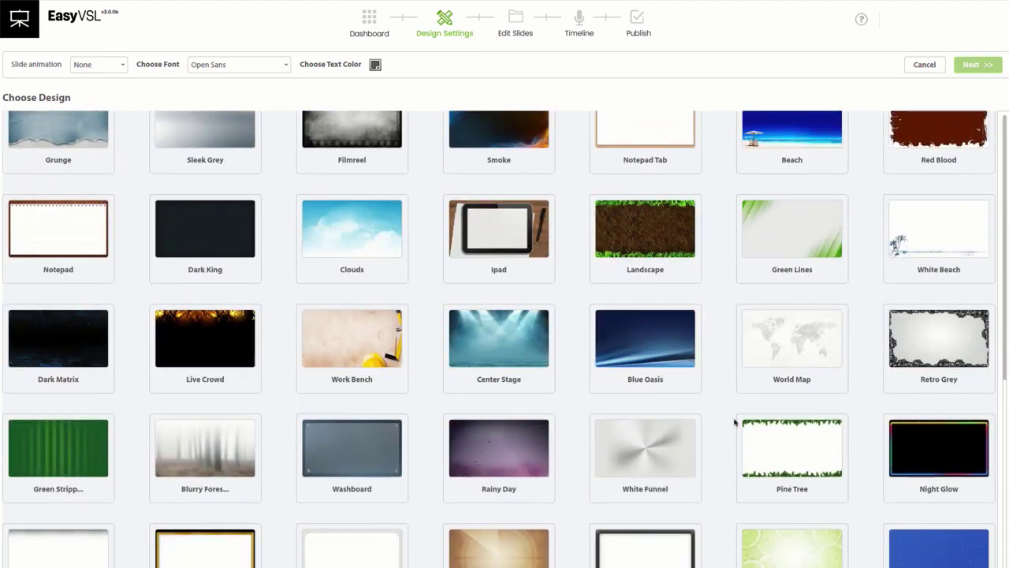
left_click(658, 550)
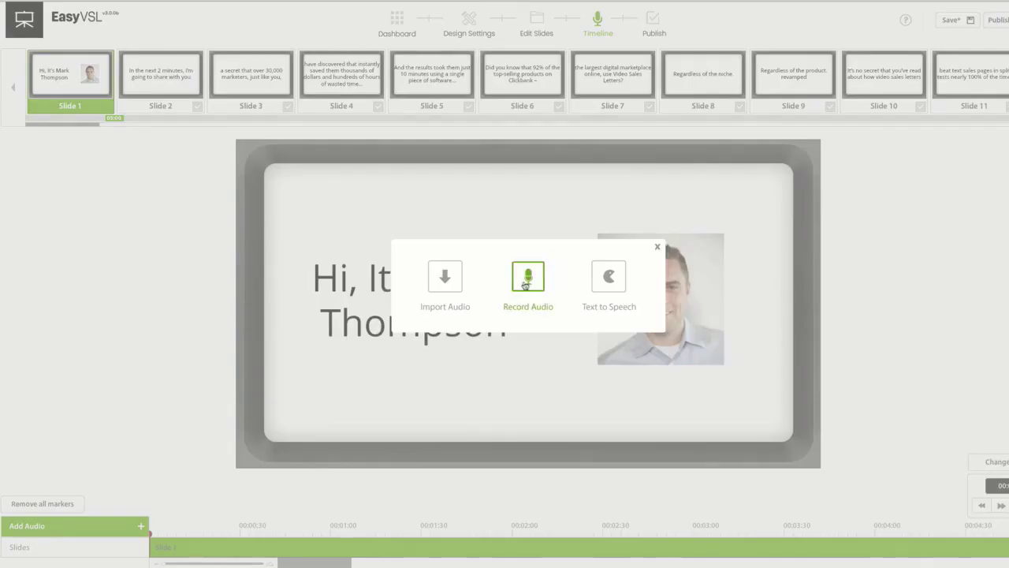
Choose Record Audio and start recording a voiceover from the microphone.
left_click(524, 272)
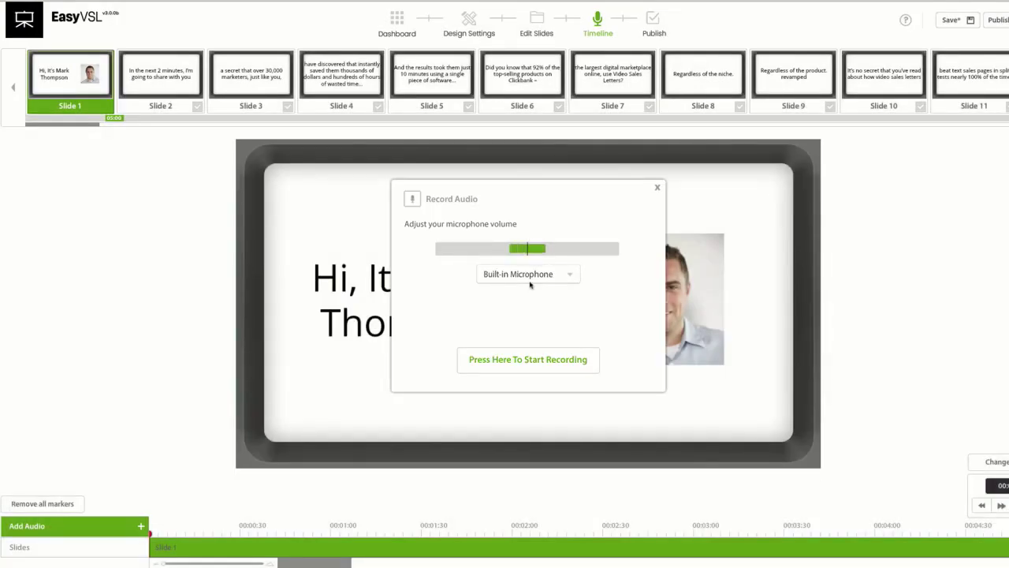
left_click(567, 355)
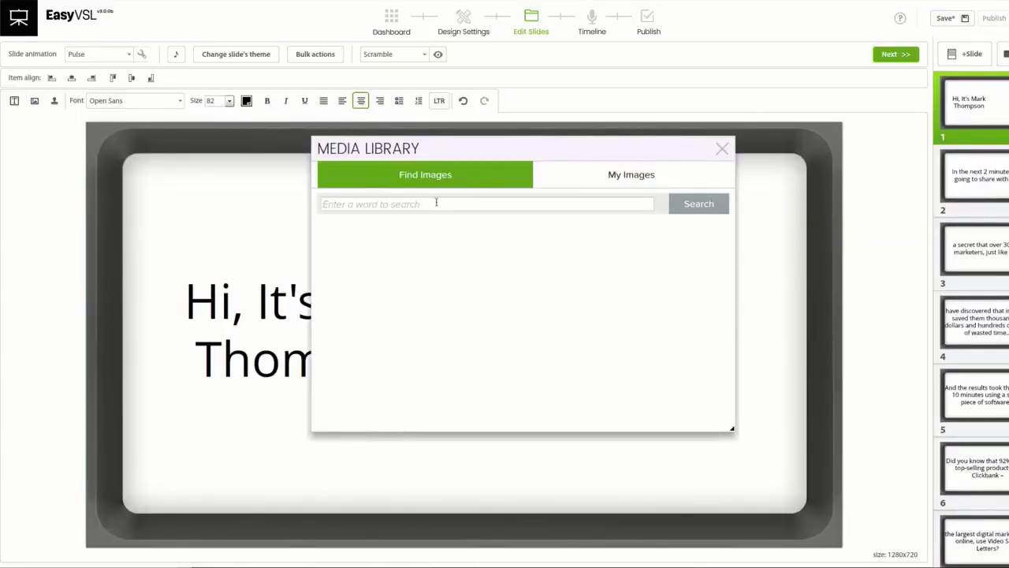
Place the headshot from My Images on the opening slide, letterboxed beside the title text.
left_click(436, 203)
type("money")
key("Return")
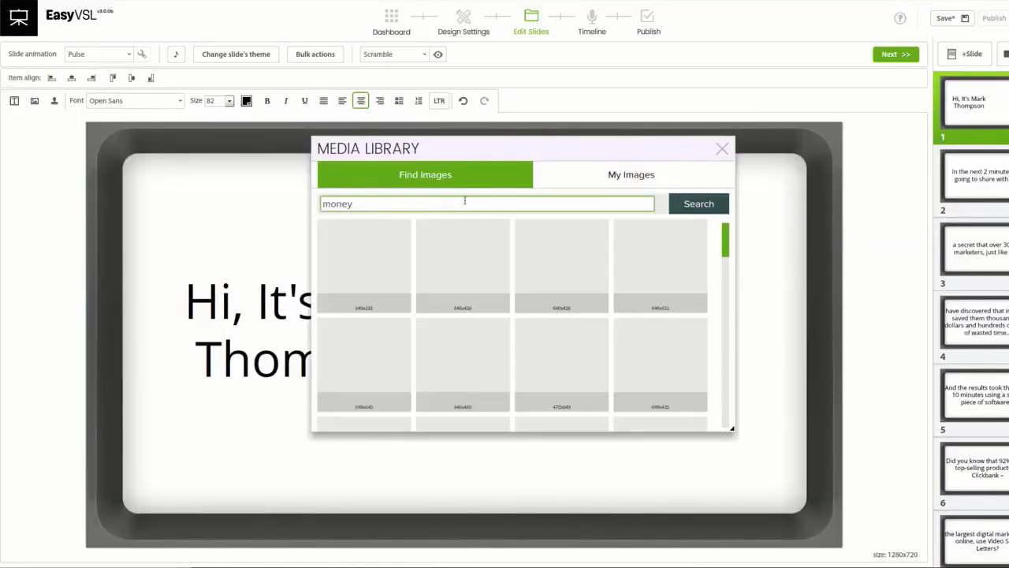
left_click(591, 182)
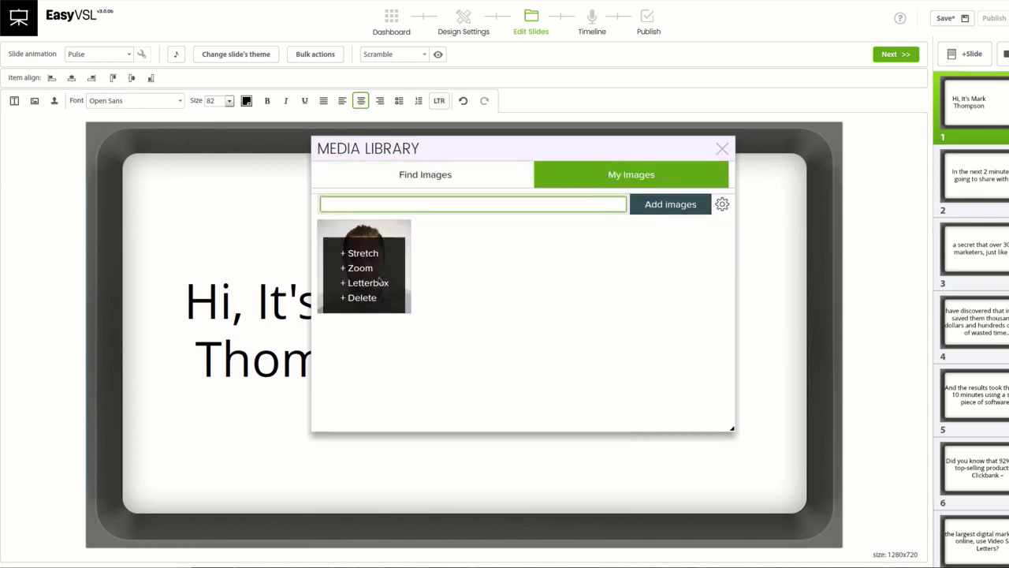
left_click(370, 283)
left_click(721, 149)
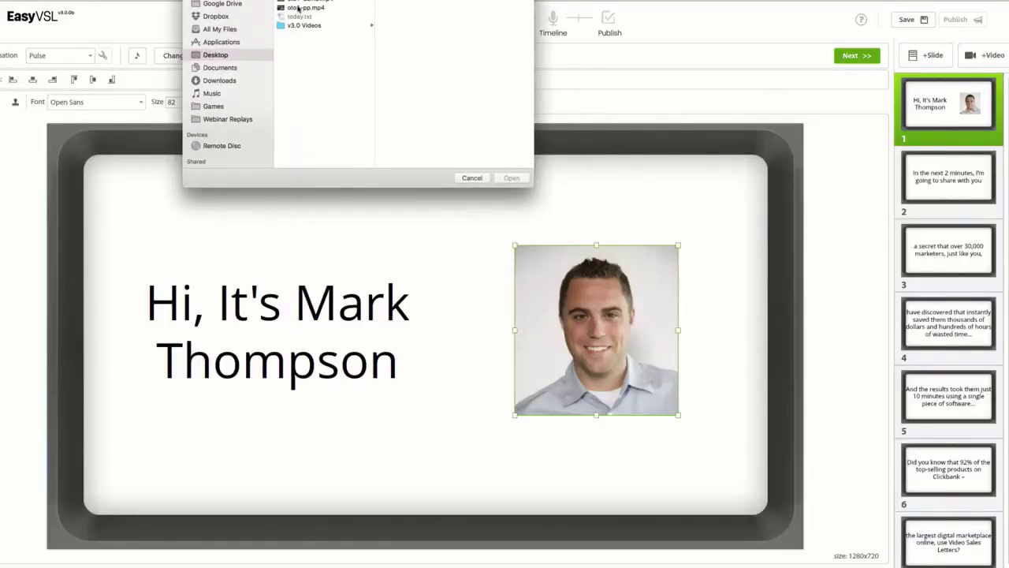
Import the oto1-pp.mp4 video clip as a new video slide.
double_click(298, 11)
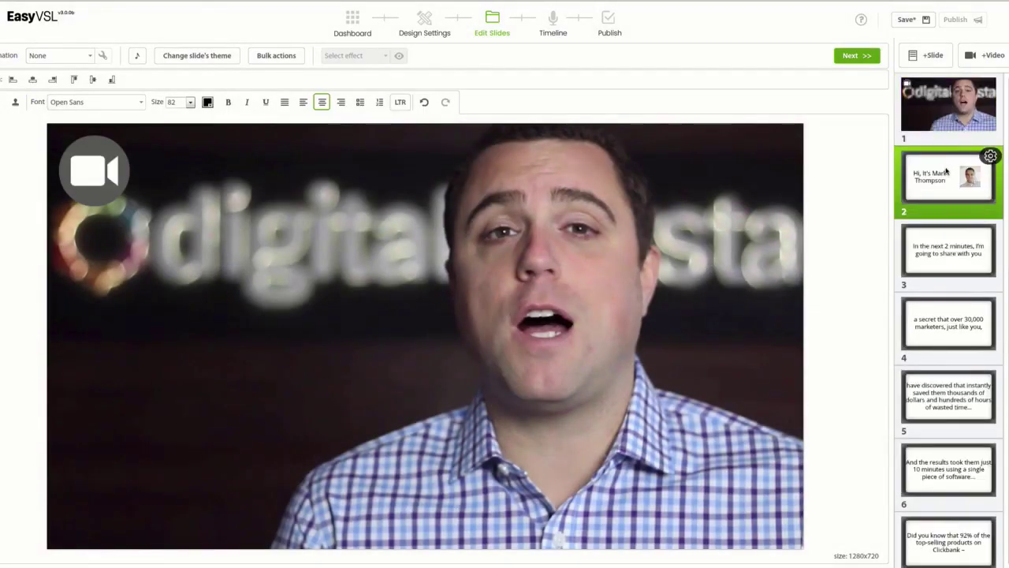
left_click(975, 56)
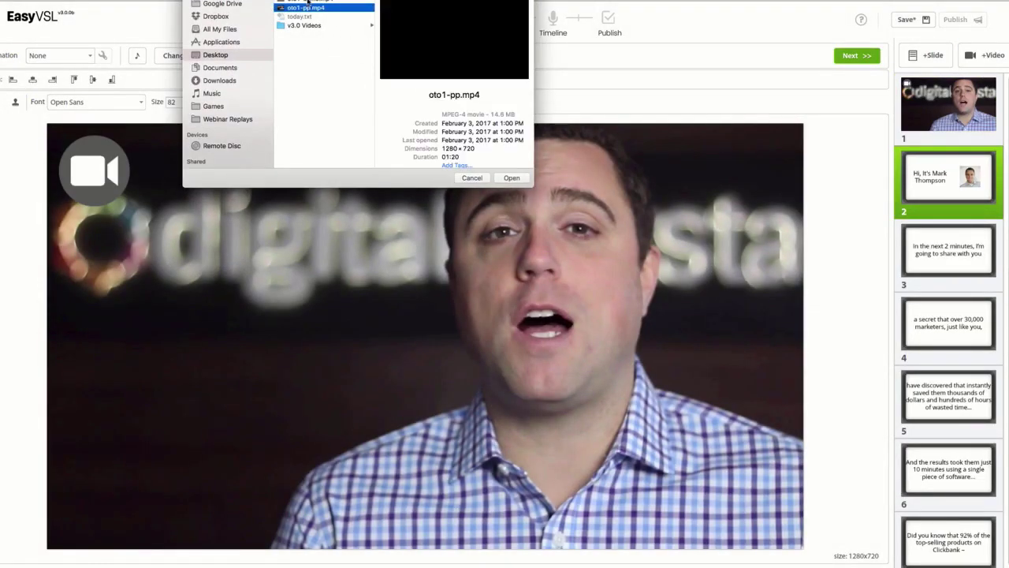
double_click(308, 6)
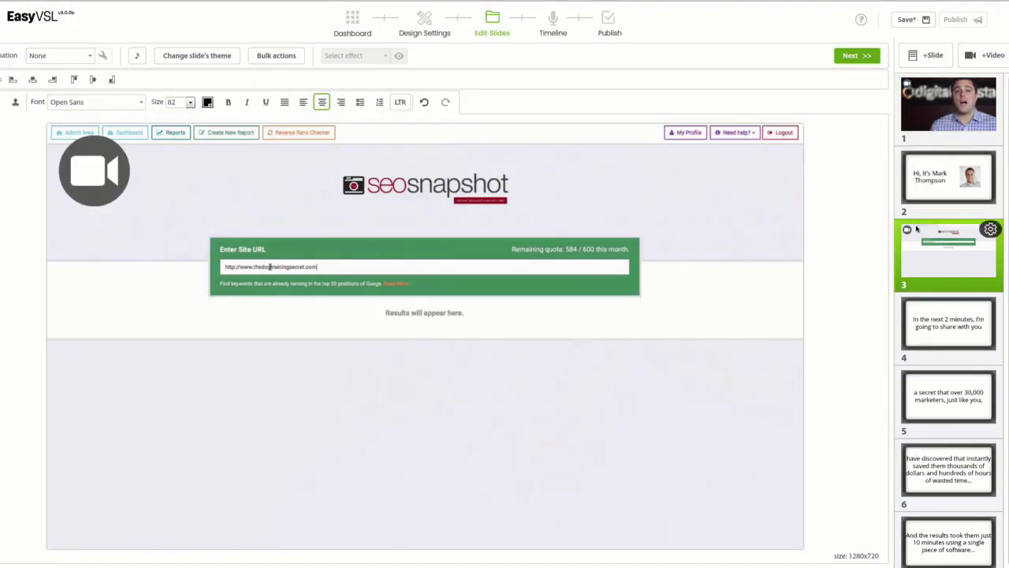
Check the title slide and the new video slide on the canvas.
left_click(946, 182)
left_click(939, 244)
left_click(950, 174)
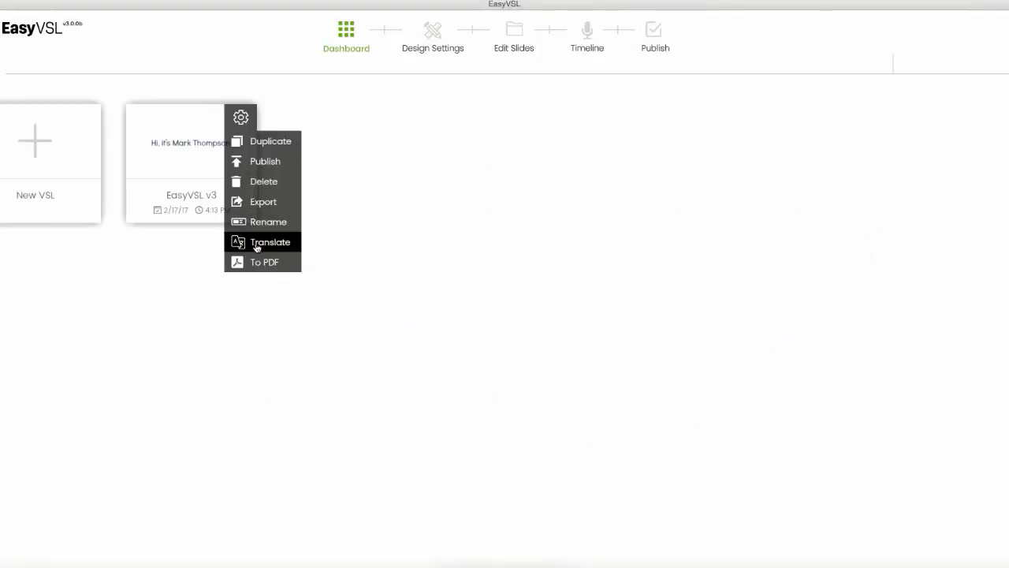
Translate EasyVSL v3 from English to Swedish, producing the 'EasyVSL v3 (Swedish)' copy.
left_click(254, 243)
left_click(486, 307)
left_click(439, 319)
left_click(615, 306)
left_click(612, 342)
left_click_drag(613, 341, 592, 360)
left_click(592, 359)
left_click(495, 342)
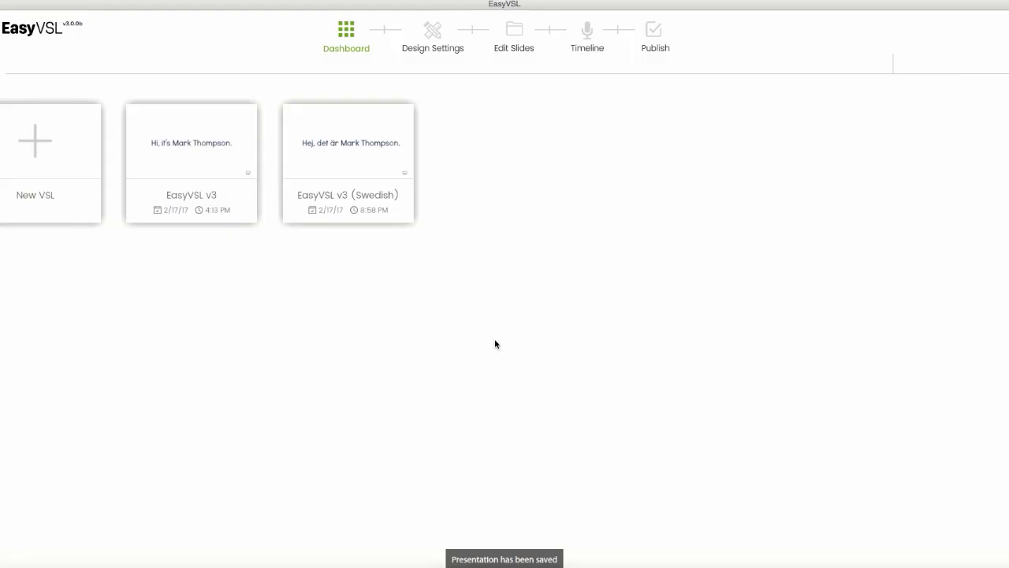